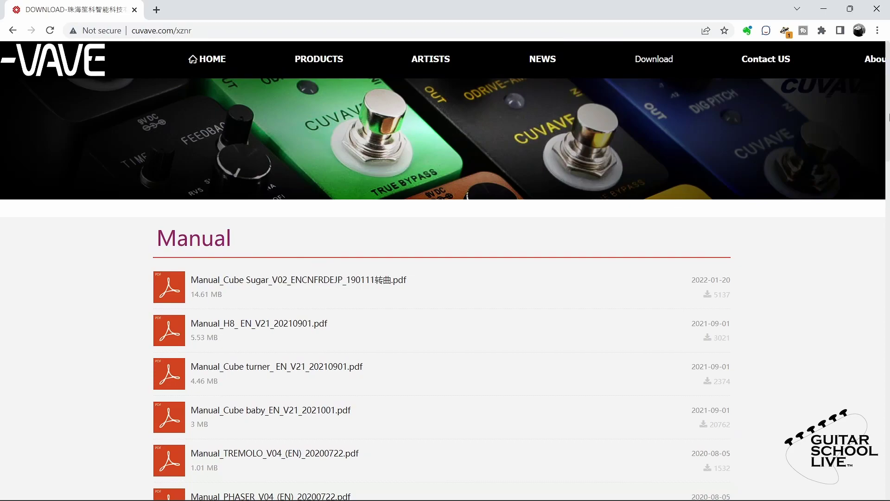
Download the 'CubeSuite V2.7.5 for Windows OS.zip' from Software Updates after entering the verification code
scroll(376, 301, "down", 14)
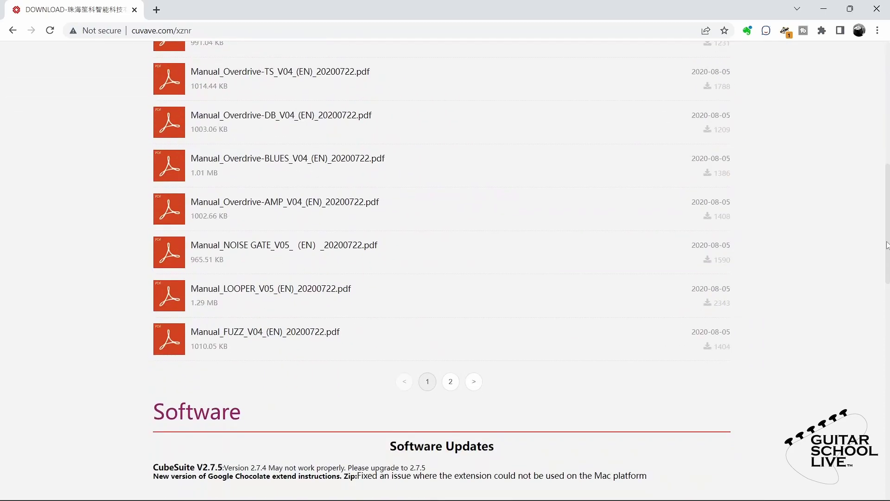
scroll(889, 288, "down", 4)
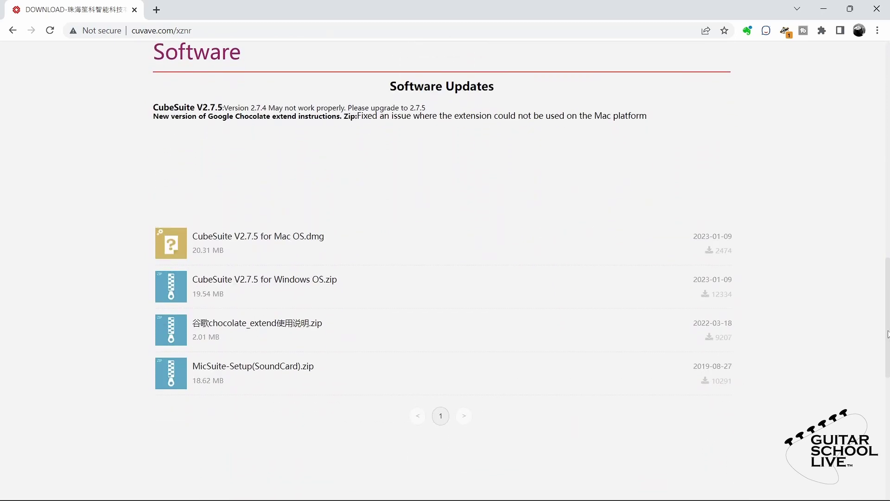
left_click(272, 288)
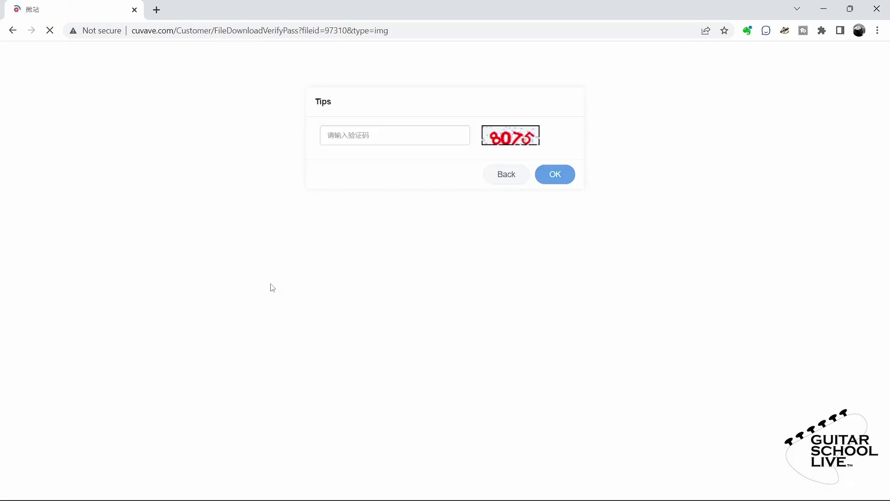
left_click(380, 141)
type("8075")
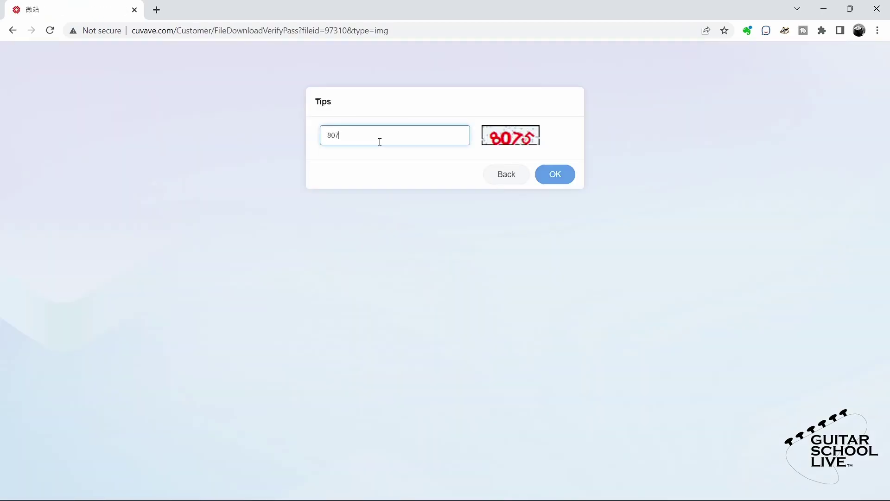
left_click(561, 175)
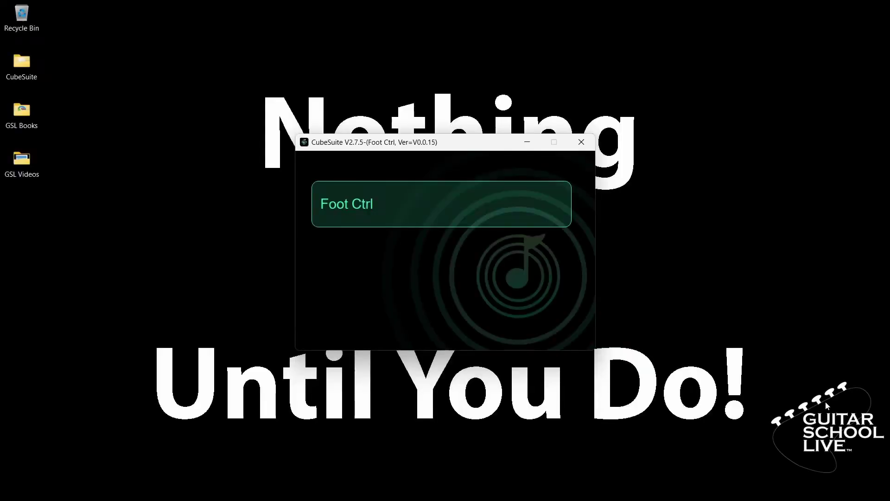
In Foot Ctrl settings, change the Mode selection from Program change A to Program change B
left_click(353, 202)
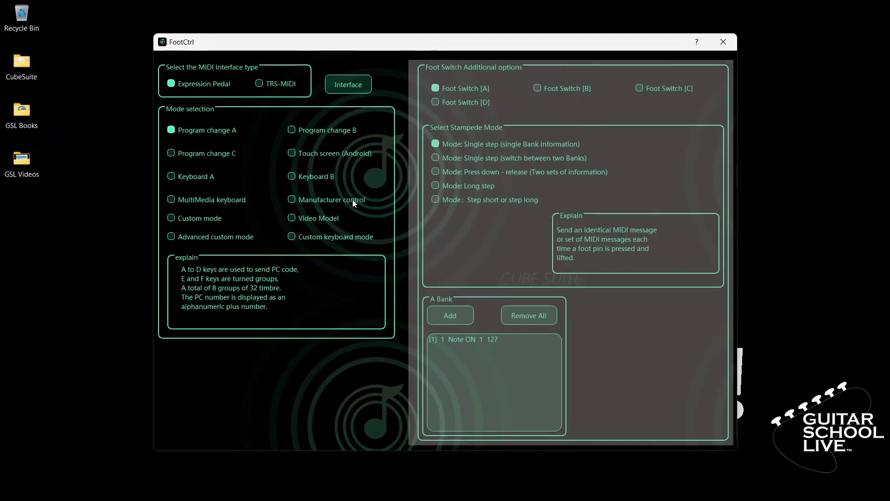
left_click(291, 130)
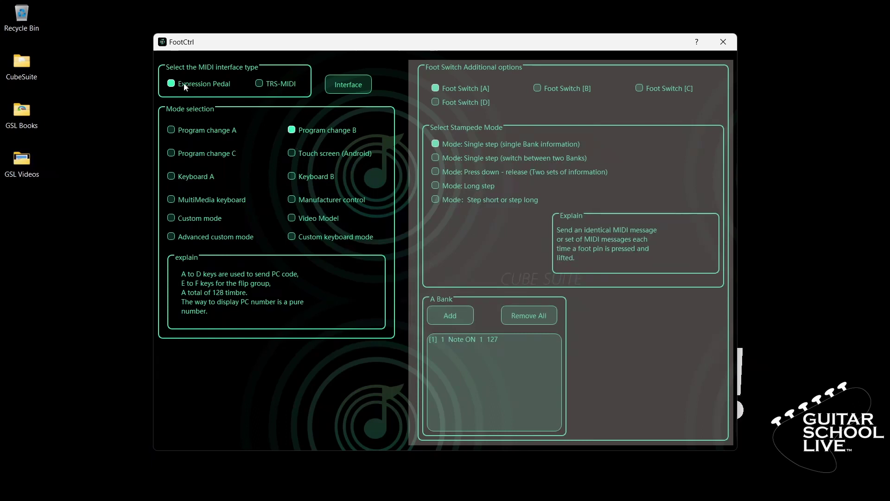
Add an expression pedal interface entry: channel 1, Data 11, Loosen Value 127, Step On Value 0
left_click(337, 81)
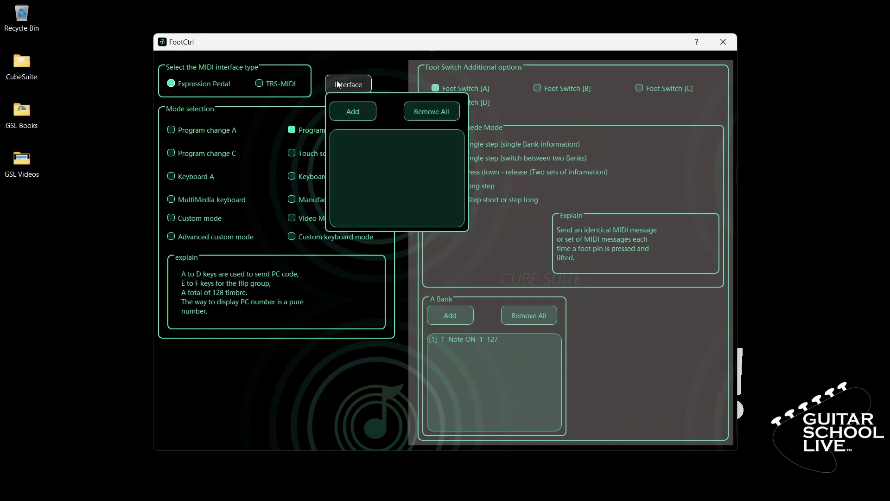
left_click(351, 111)
double_click(355, 134)
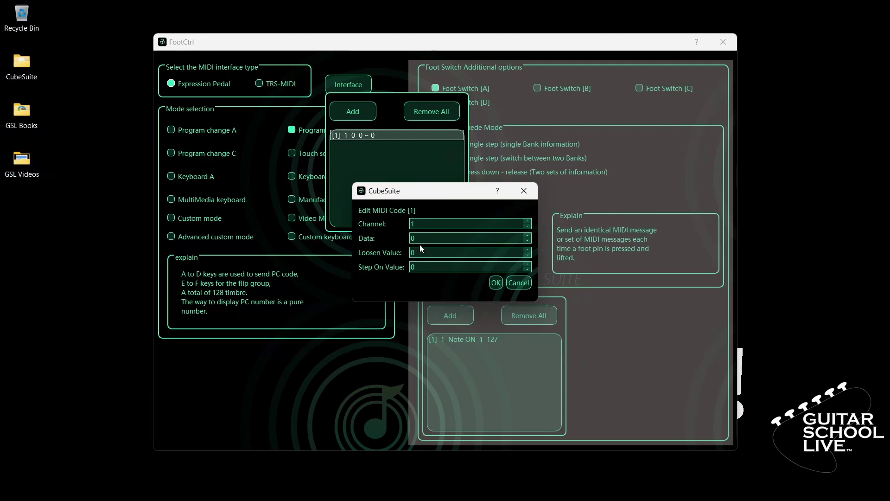
double_click(412, 238)
type("11")
double_click(411, 253)
type("127")
double_click(407, 266)
left_click(422, 270)
left_click(495, 284)
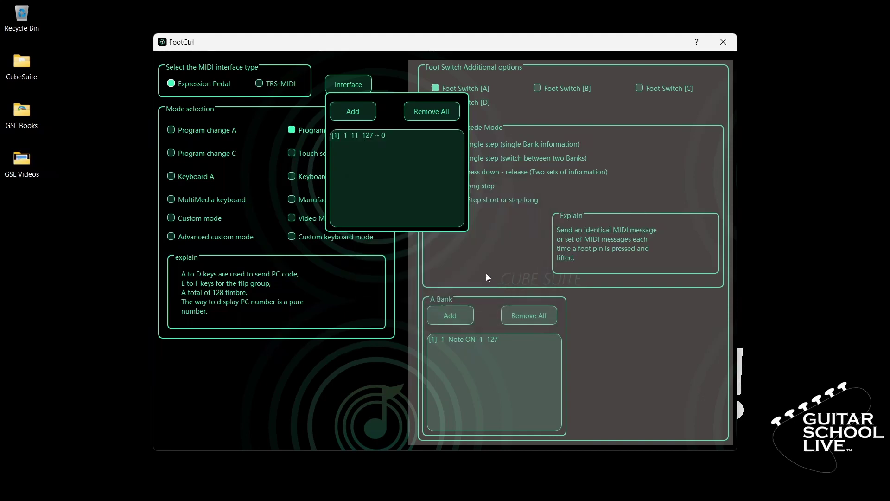
left_click(345, 84)
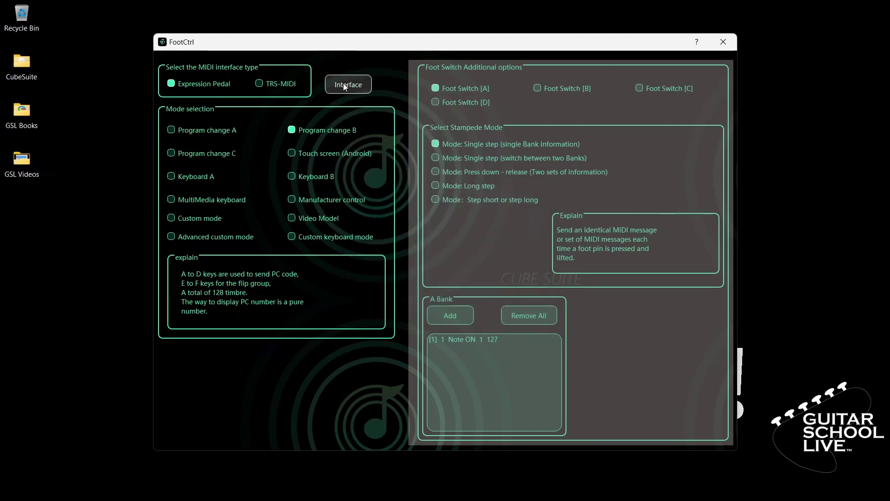
Close the CubeSuite FootCtrl settings window
left_click(722, 42)
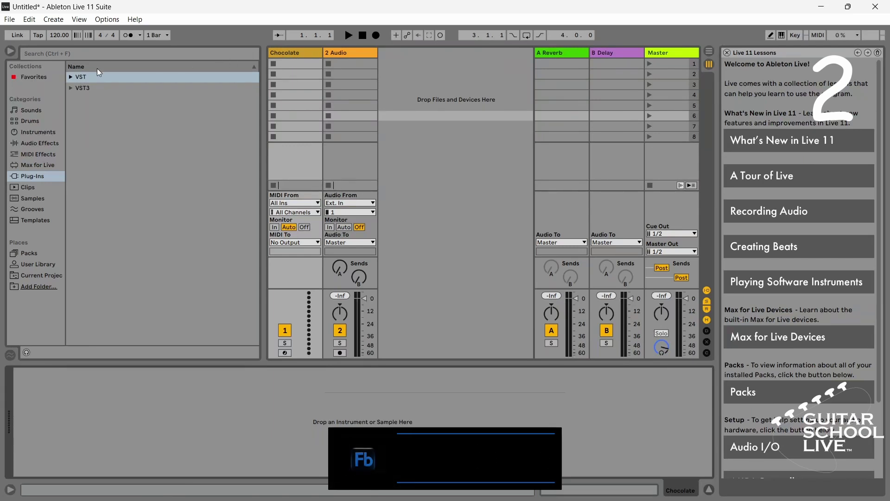
Drop Archetype Cory Wong from the Neural DSP VST folder onto the 2 Audio track
left_click(72, 78)
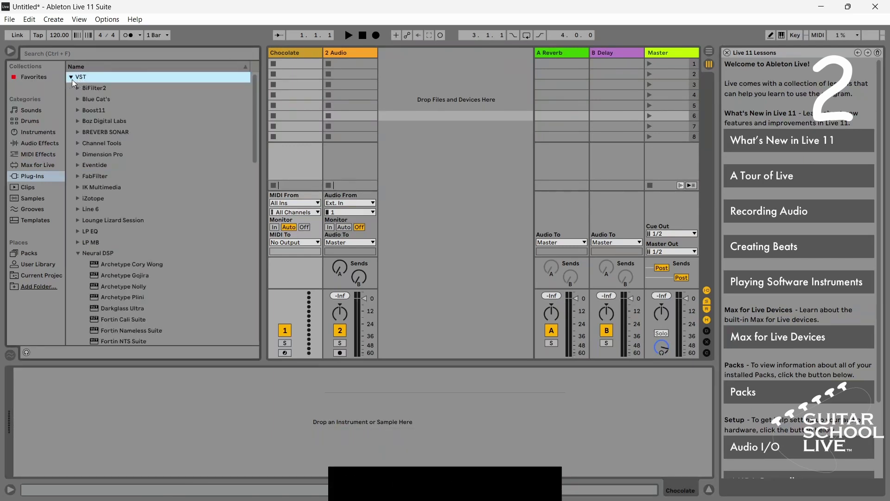
left_click_drag(125, 263, 339, 155)
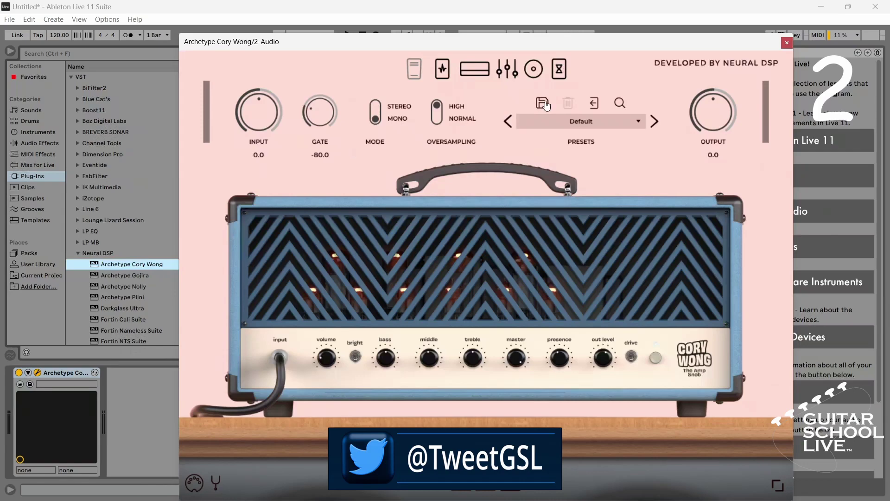
left_click(785, 42)
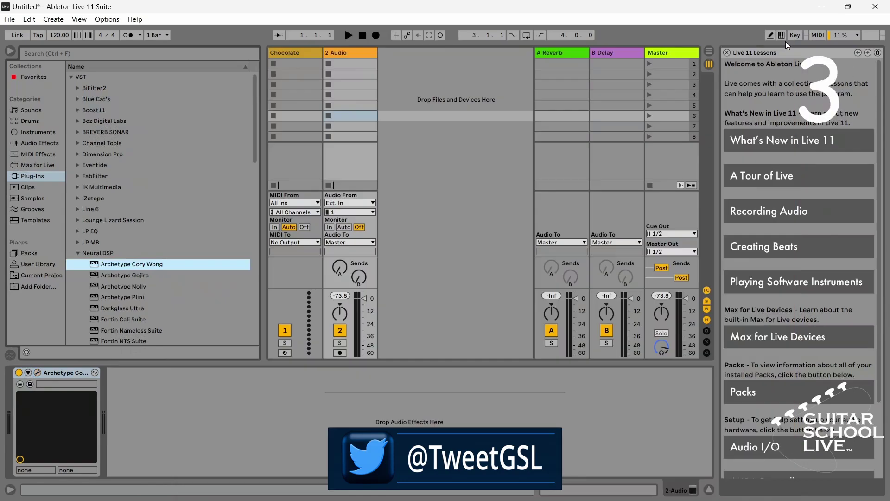
Set Chocolate's MIDI From to USB-Midi and MIDI To to 2-Audio, 1-Archetype Cory Wong
left_click(317, 203)
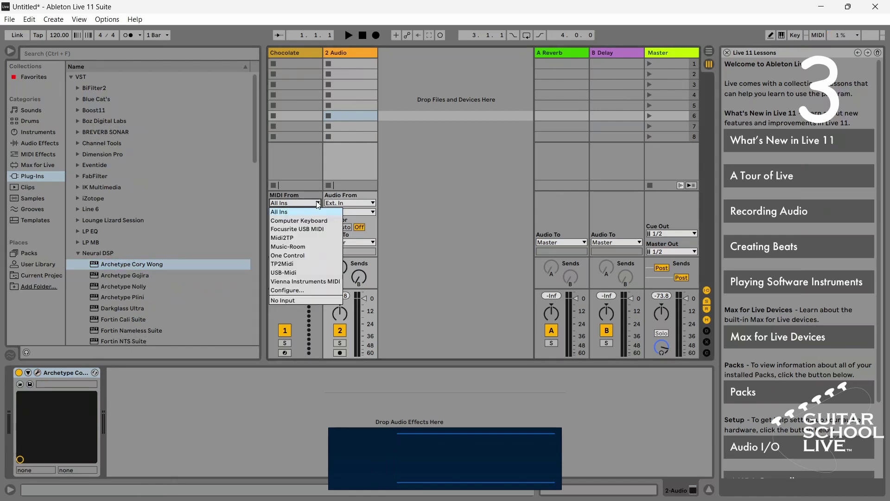
left_click(294, 272)
left_click(295, 242)
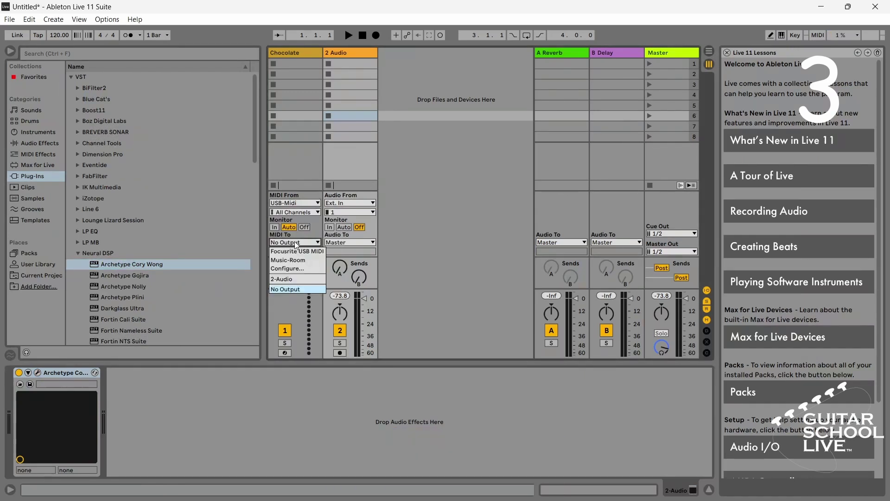
left_click(291, 279)
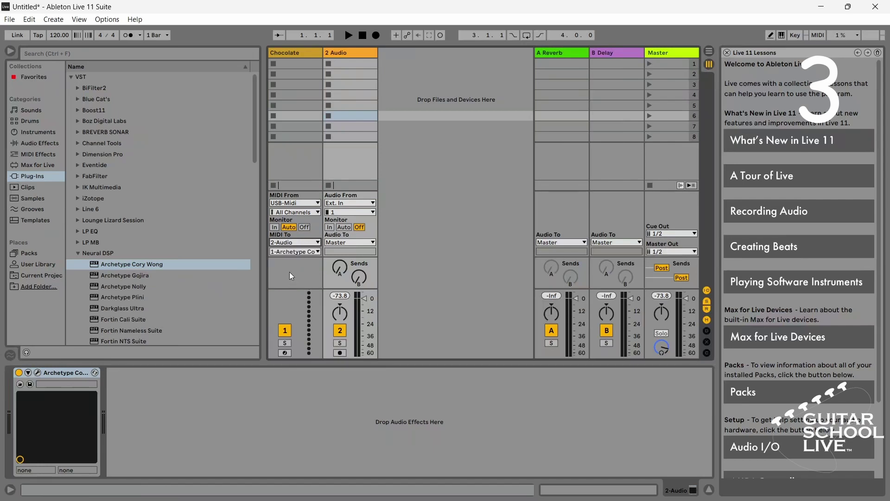
left_click(290, 252)
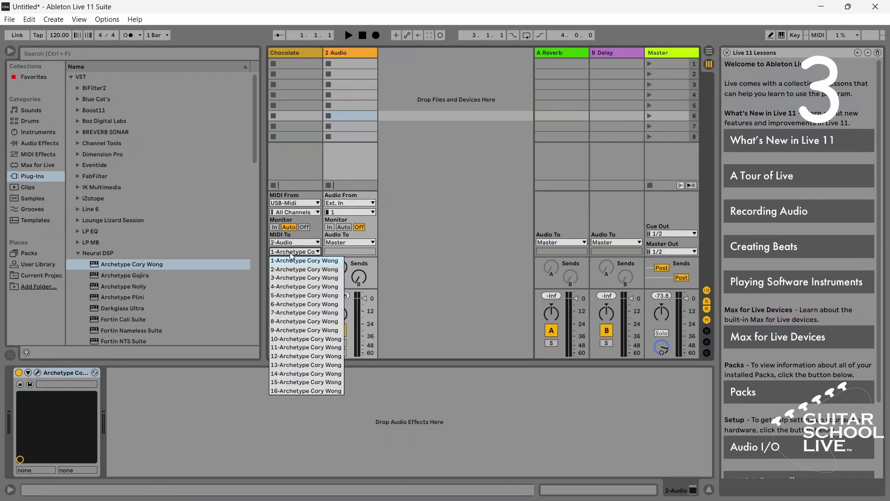
left_click(291, 254)
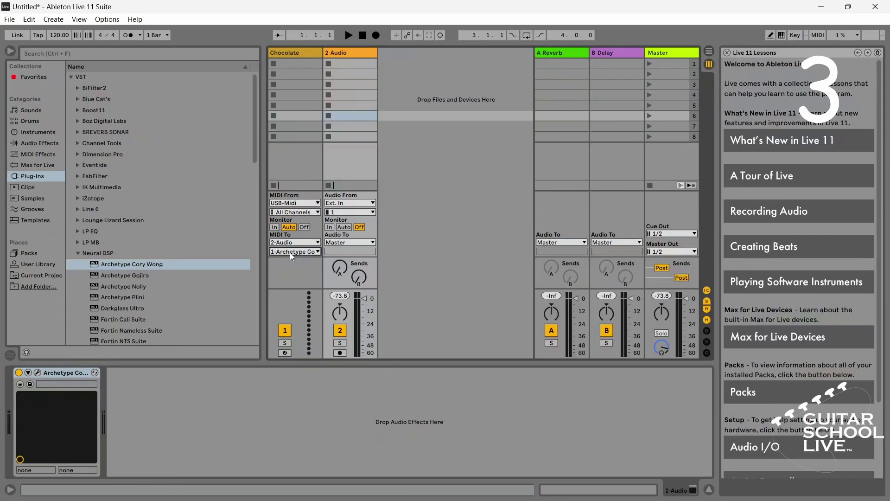
left_click(296, 203)
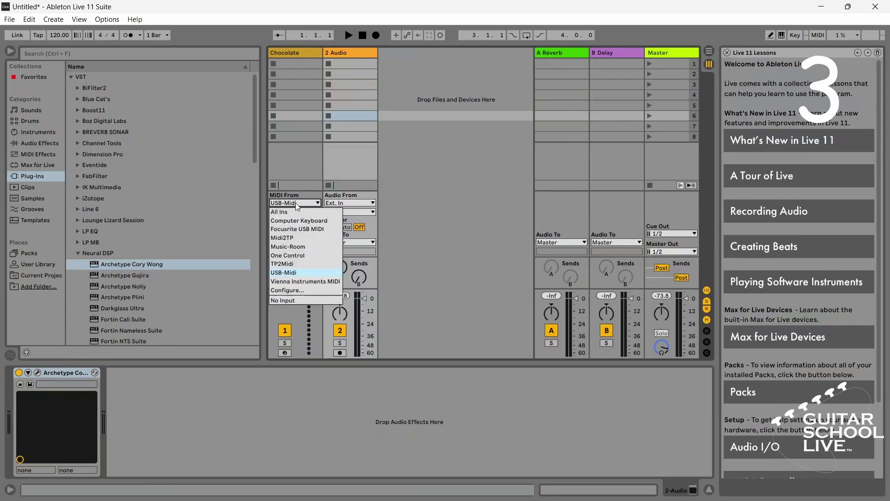
Check the MIDI ports in Preferences, then record-arm the Chocolate and 2 Audio tracks
left_click(289, 290)
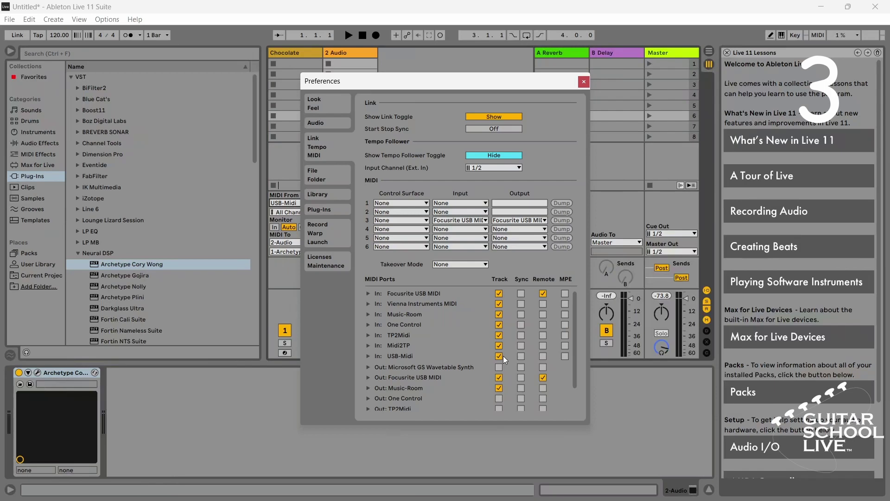
left_click(580, 82)
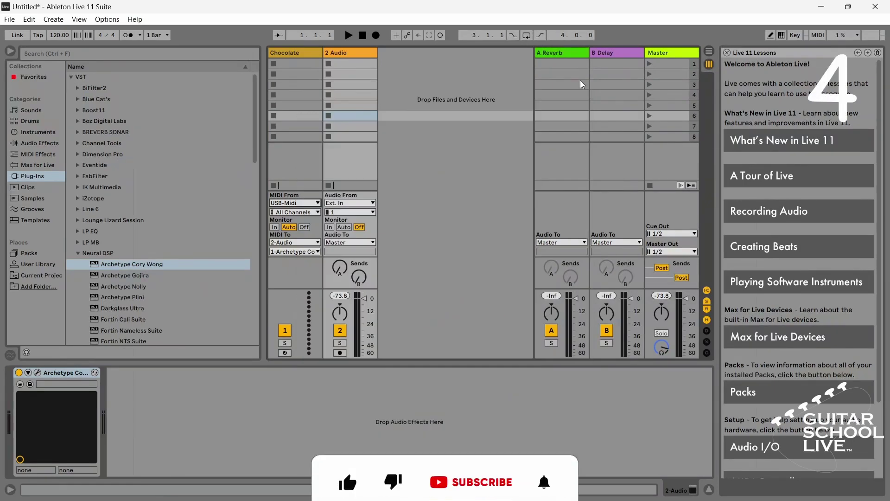
left_click(285, 353)
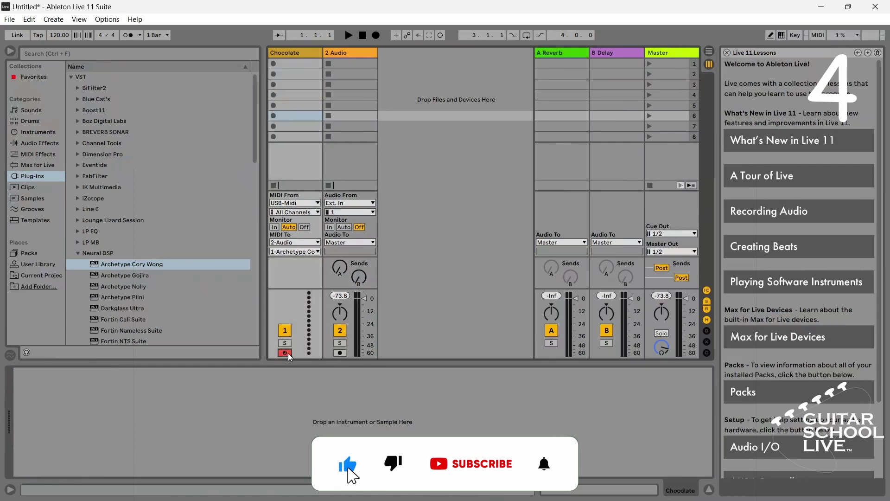
left_click(338, 353, "ctrl")
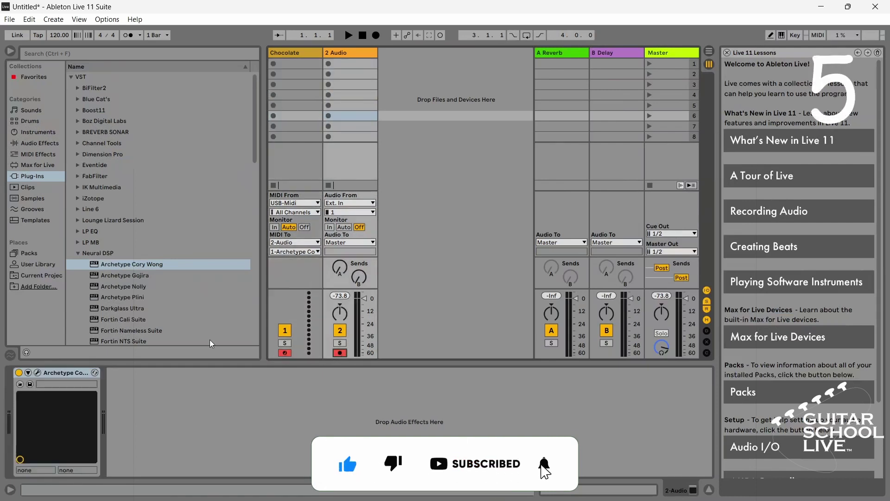
Open Archetype Cory Wong and load the Clean as a whistle preset
left_click(39, 373)
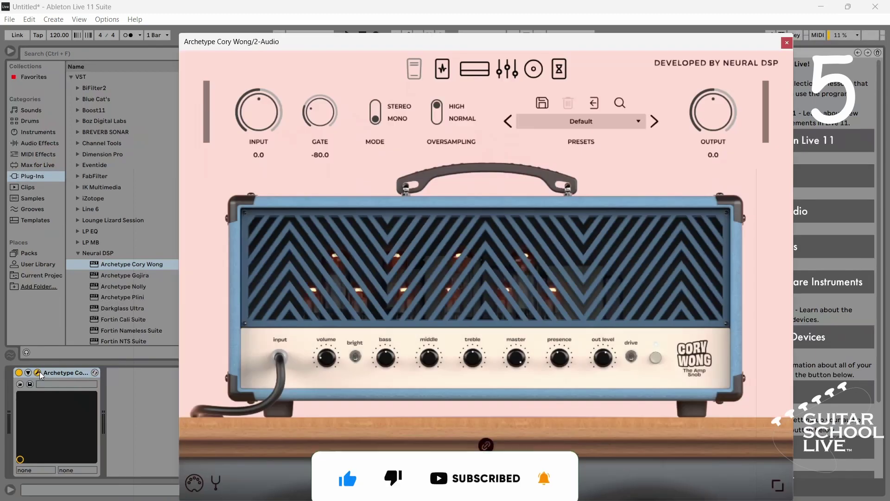
left_click(533, 121)
mouse_move(550, 176)
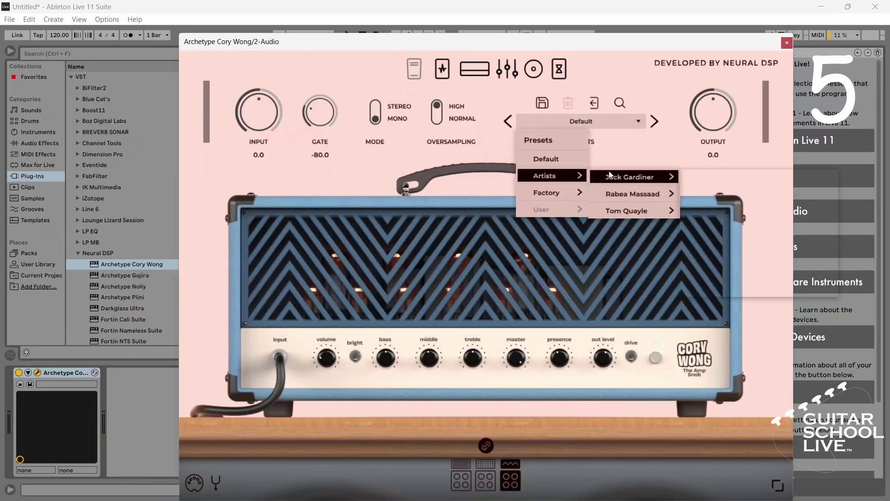
mouse_move(616, 177)
left_click(722, 179)
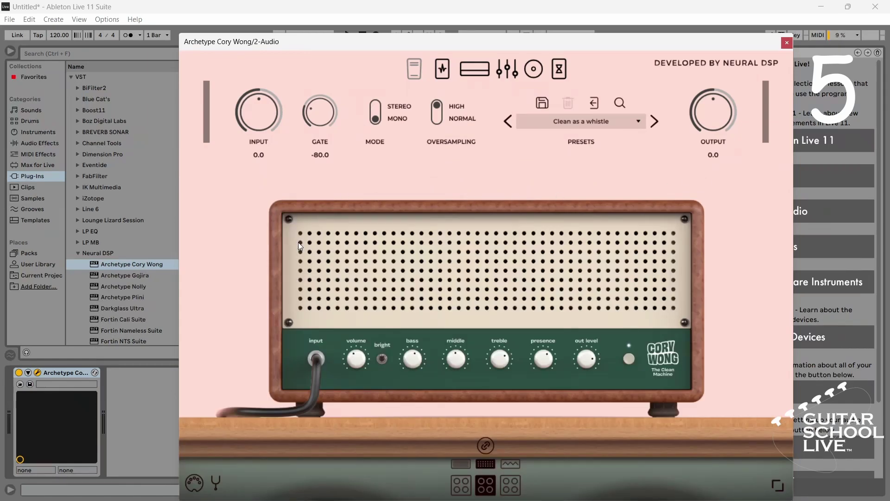
MIDI-learn the preset selector to a footswitch program, then disable MIDI Learn
right_click(549, 121)
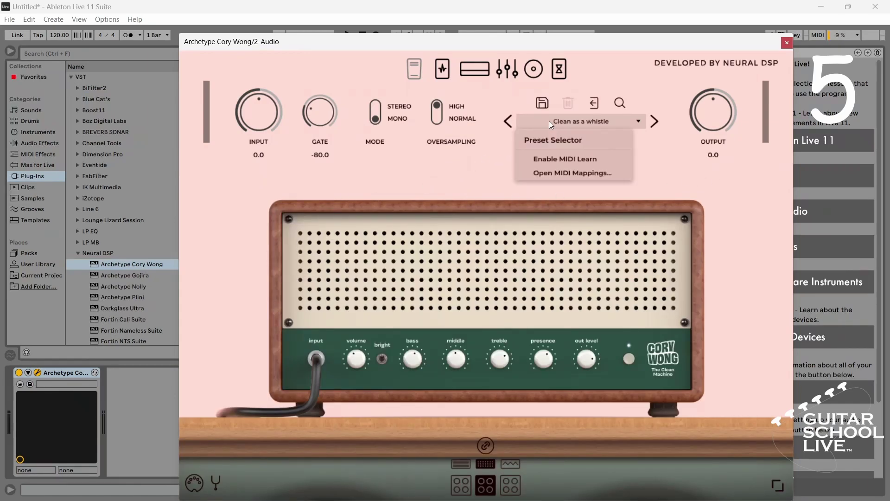
left_click(554, 155)
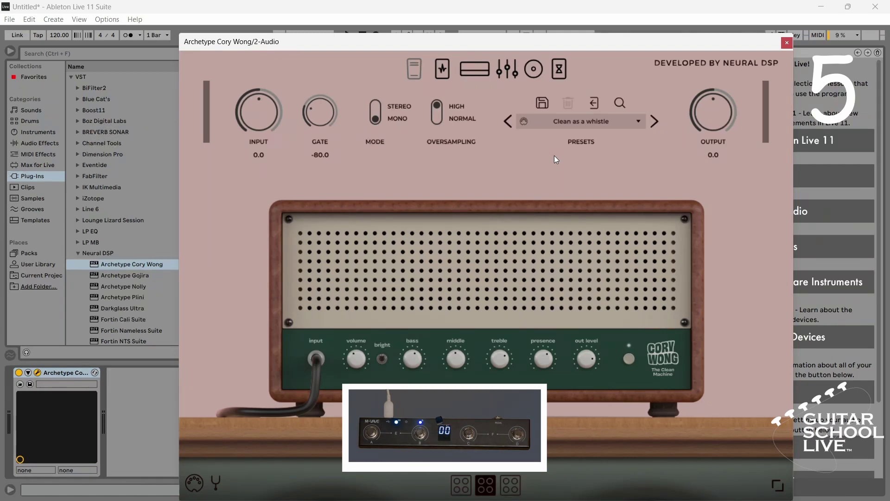
right_click(535, 122)
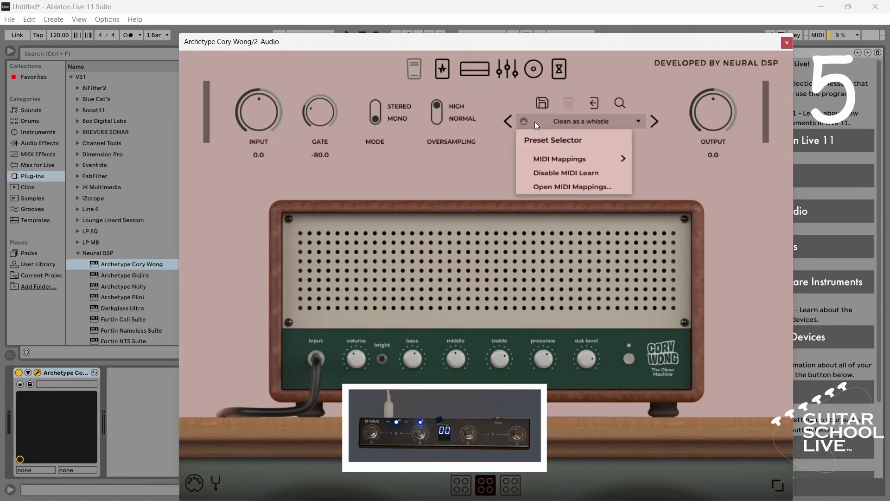
left_click(549, 172)
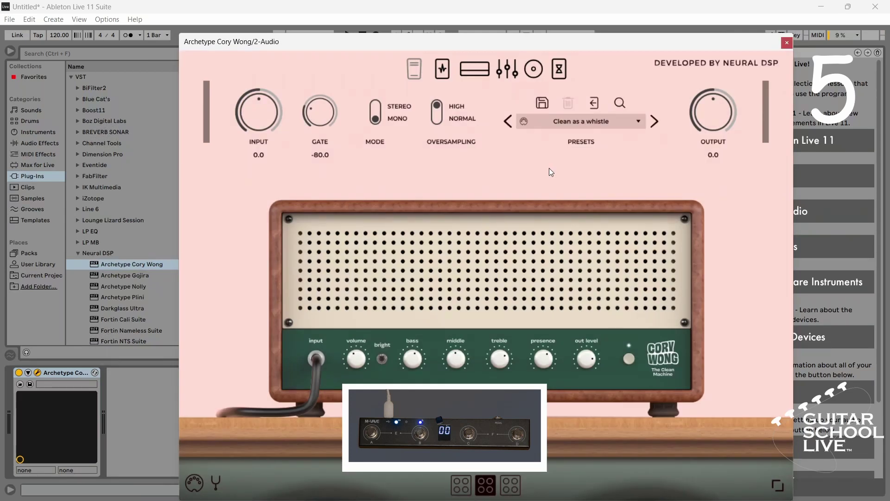
Load Crazy Wah Fuzz and MIDI-learn the preset selector to the next footswitch program
left_click(555, 121)
mouse_move(560, 171)
mouse_move(630, 177)
left_click(739, 79)
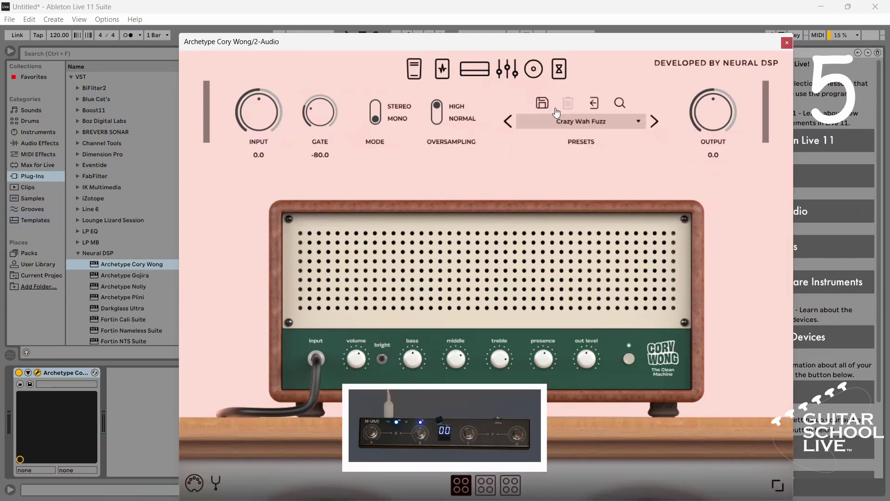
right_click(552, 121)
left_click(553, 156)
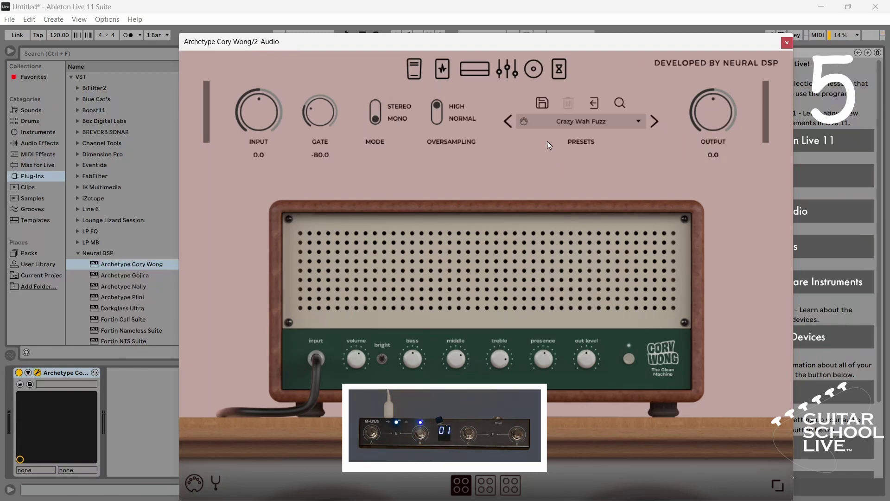
right_click(549, 124)
left_click(554, 170)
Load DI Autowah Goodness and MIDI-learn it to another footswitch program
left_click(551, 123)
mouse_move(545, 175)
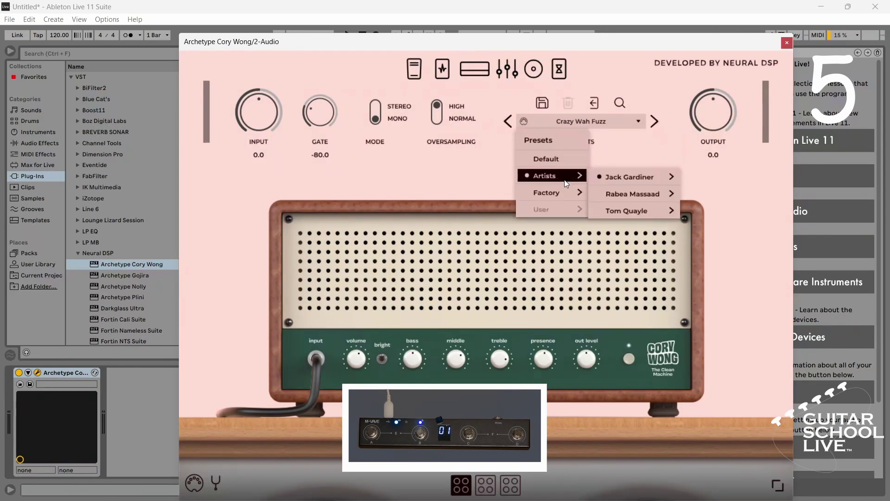
mouse_move(638, 177)
left_click(742, 205)
right_click(567, 121)
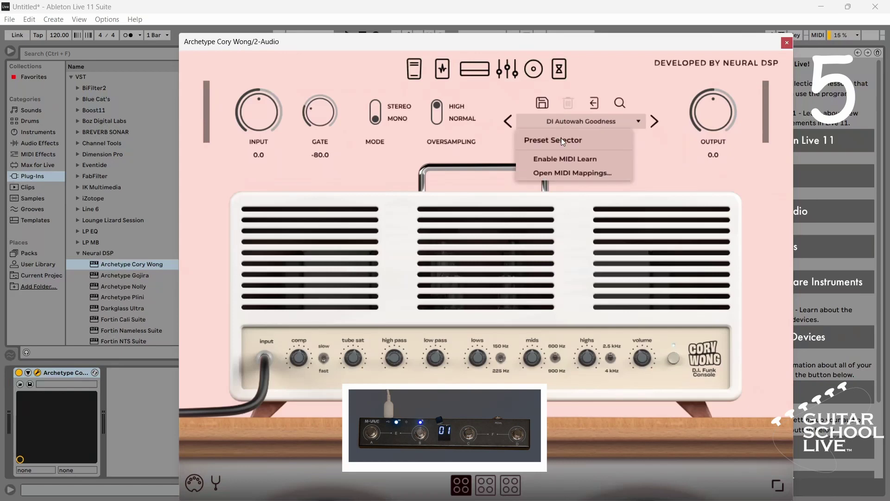
left_click(560, 159)
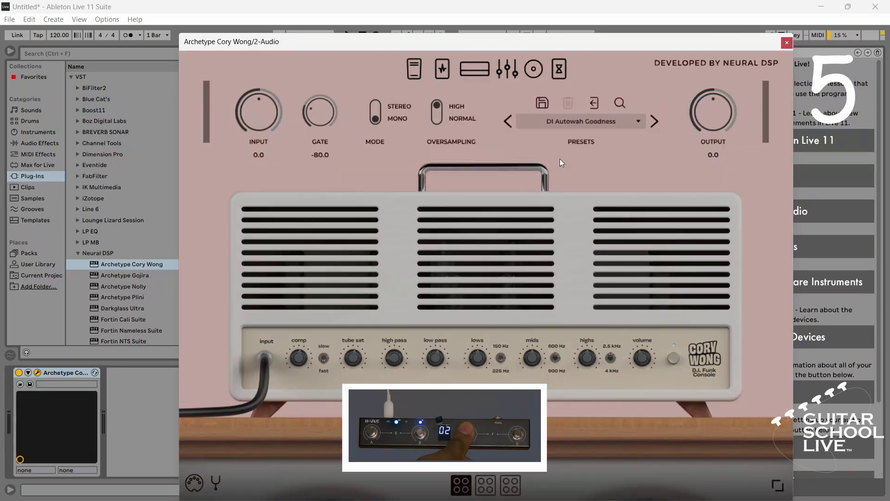
left_click(536, 121)
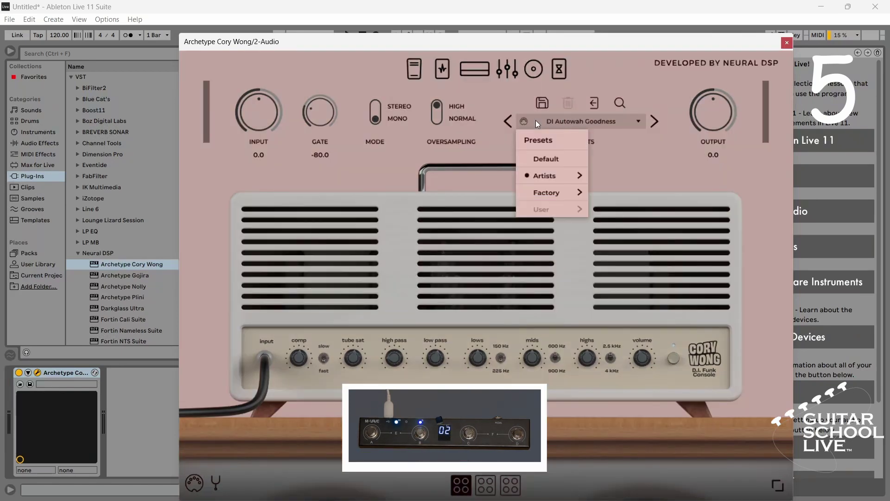
left_click(547, 122)
right_click(546, 122)
left_click(561, 130)
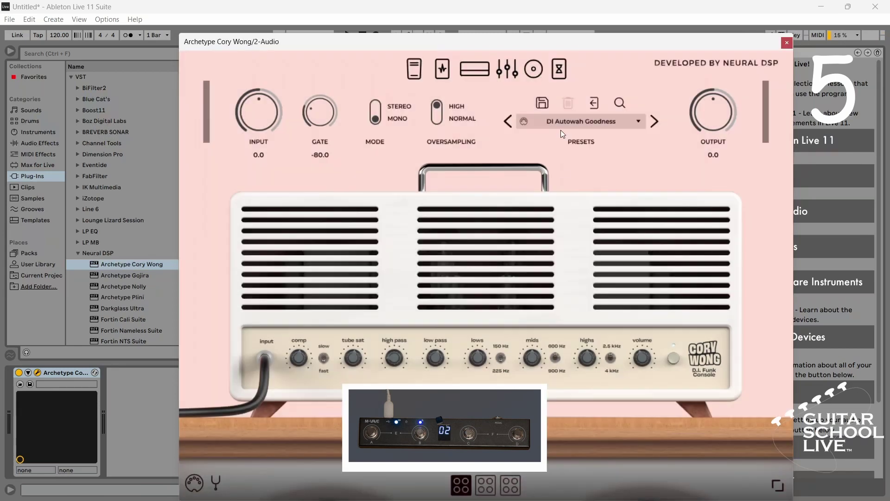
Load Full Smush Lead (Roll off for Blues) and MIDI-learn it to a footswitch program
left_click(562, 124)
mouse_move(562, 173)
mouse_move(638, 179)
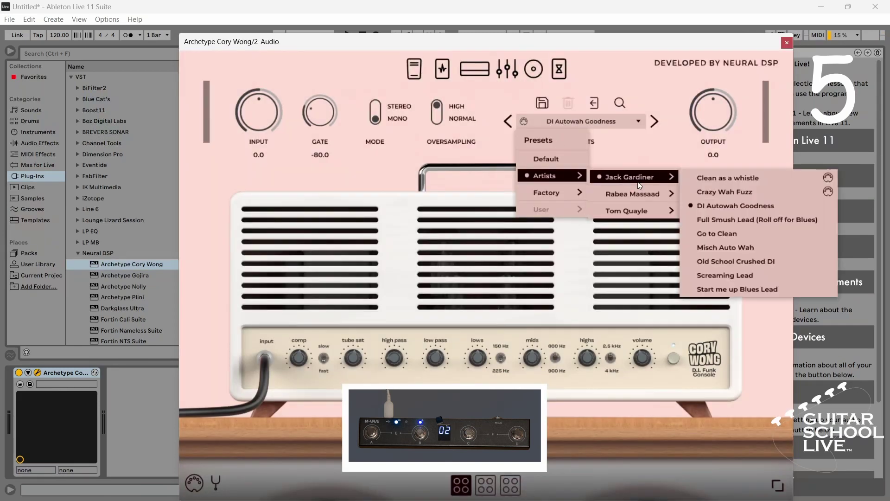
left_click(733, 217)
right_click(547, 120)
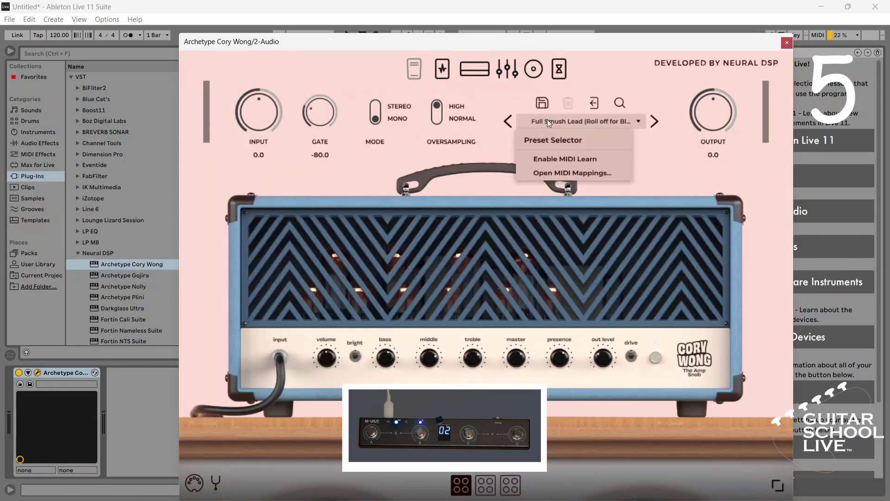
left_click(559, 159)
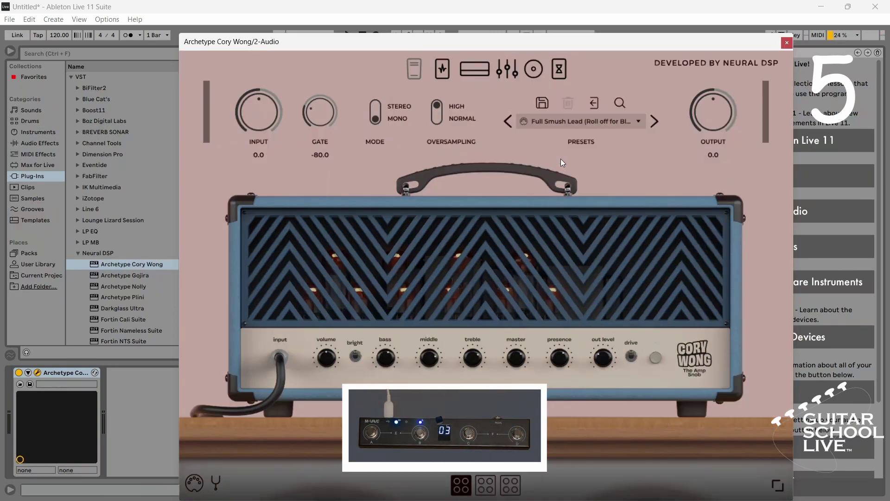
right_click(558, 121)
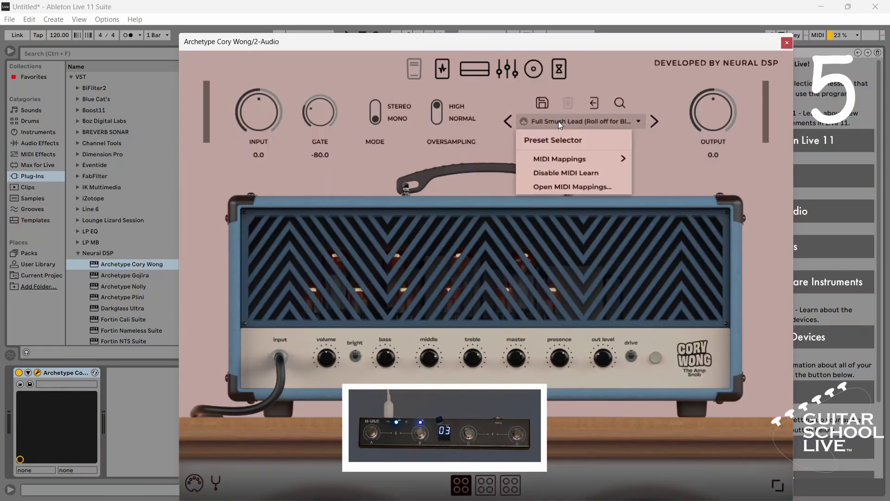
left_click(566, 172)
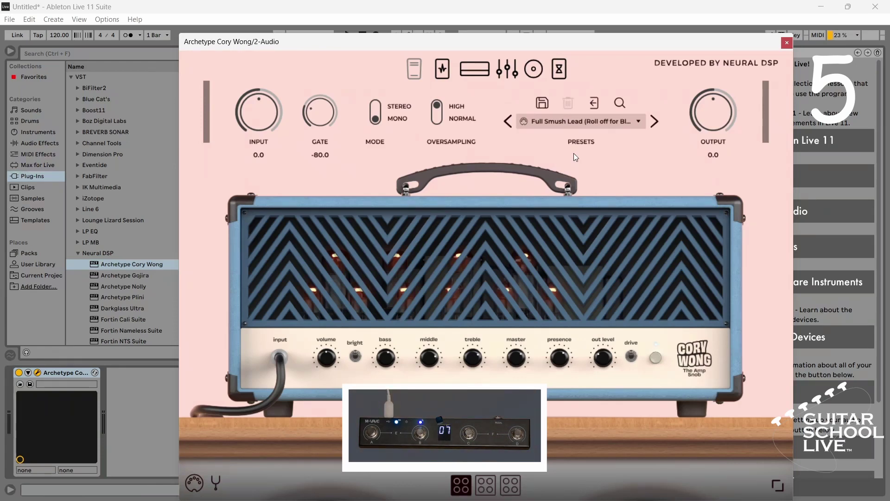
Show Archetype Cory Wong's pedal page with its four stompboxes
left_click(441, 72)
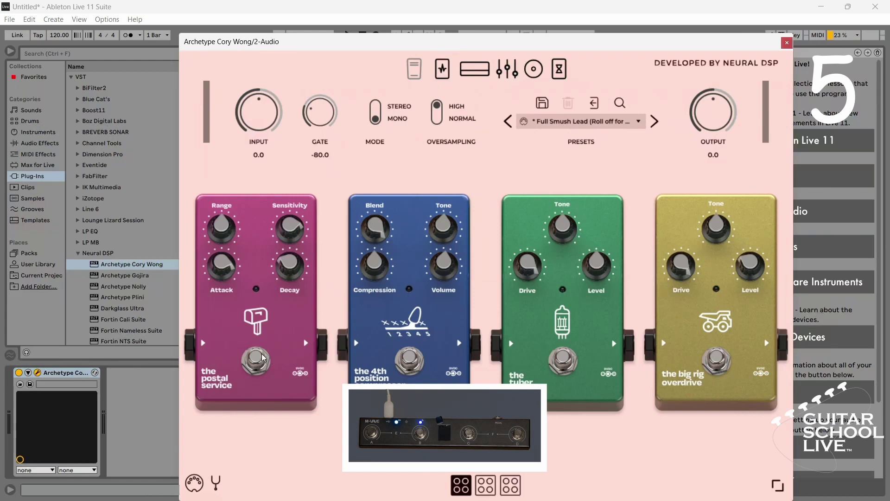
MIDI-learn the postal service and 4th position compressor on/off switches to footswitches
right_click(258, 360)
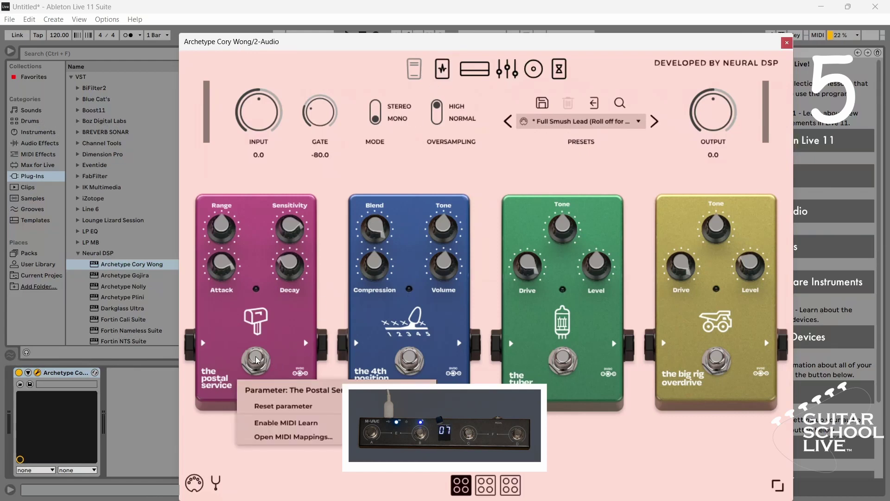
left_click(280, 420)
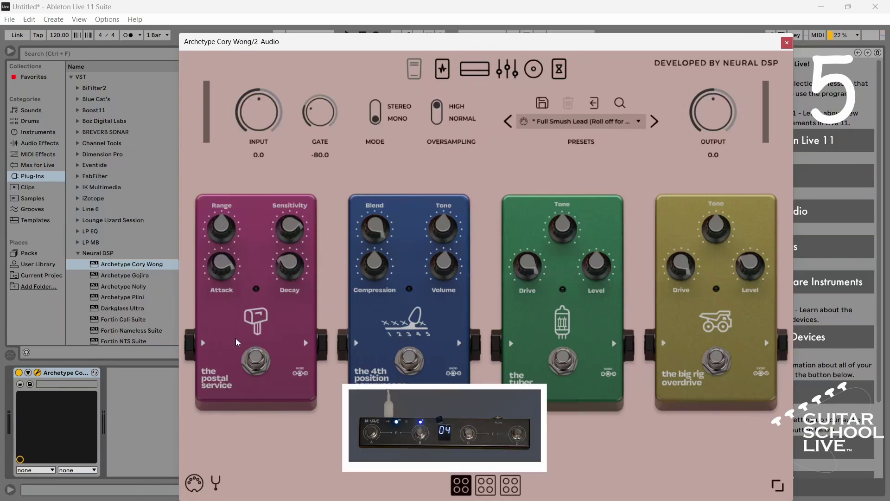
right_click(257, 358)
left_click(298, 436)
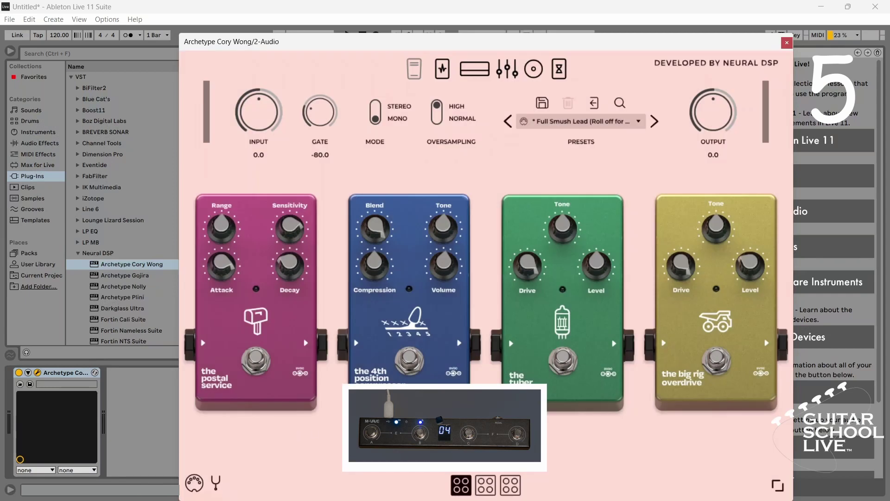
left_click(406, 358)
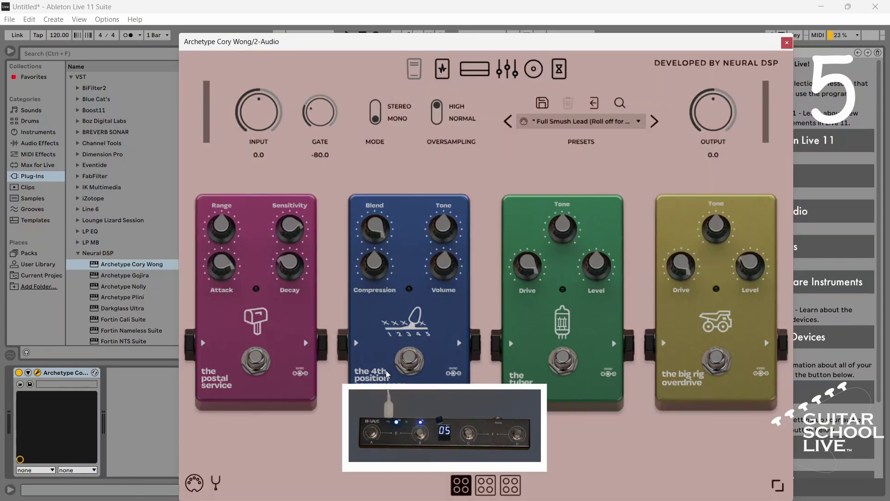
right_click(414, 359)
left_click(598, 436)
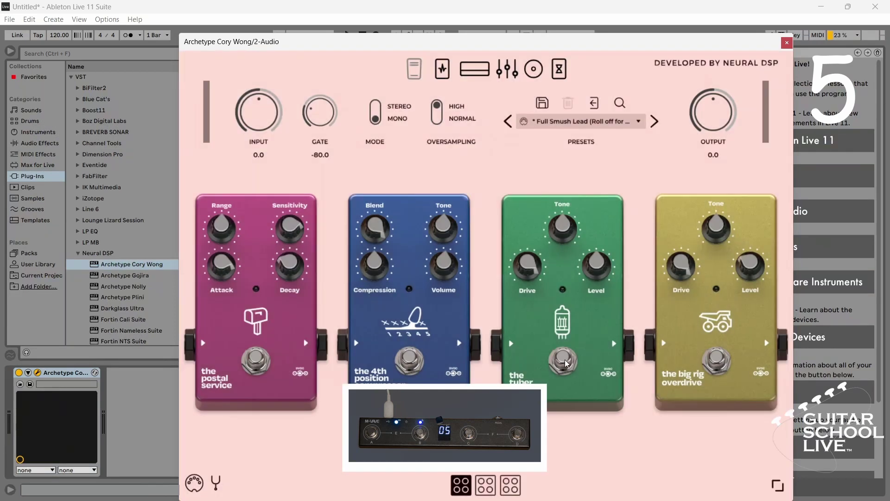
MIDI-learn the tuber and big rig overdrive on/off switches to footswitches
right_click(565, 361)
left_click(583, 422)
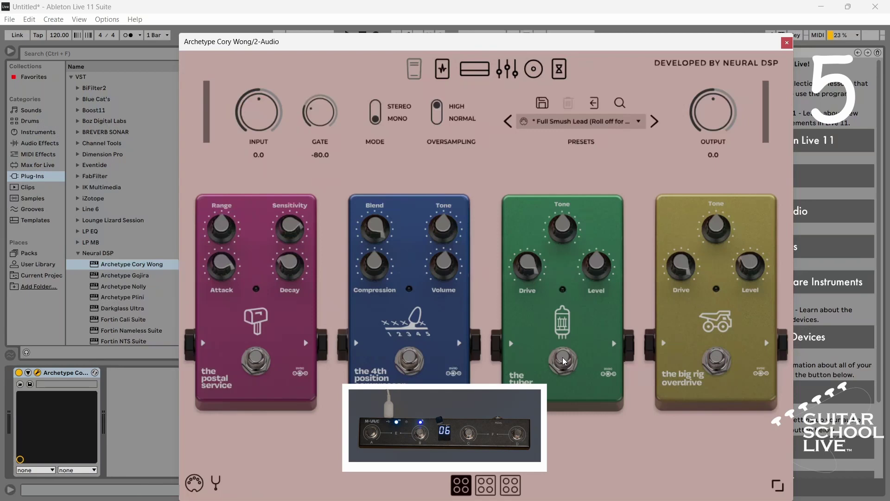
right_click(563, 361)
left_click(588, 435)
right_click(717, 358)
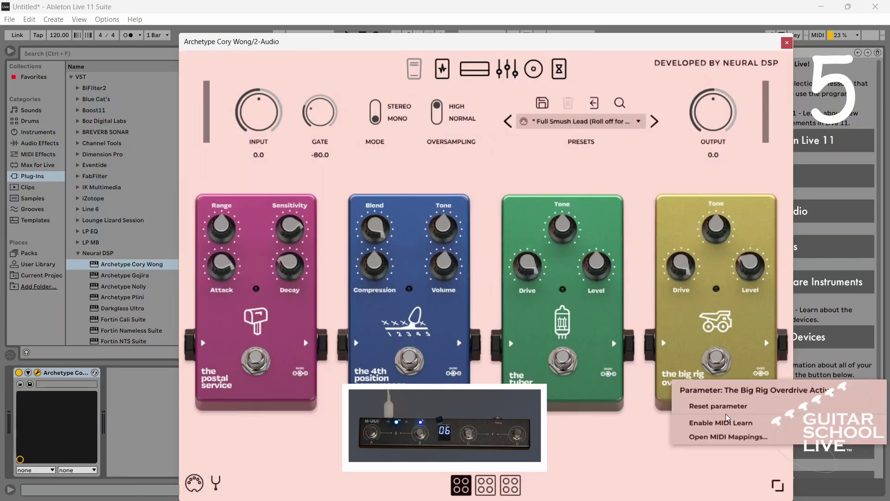
left_click(726, 419)
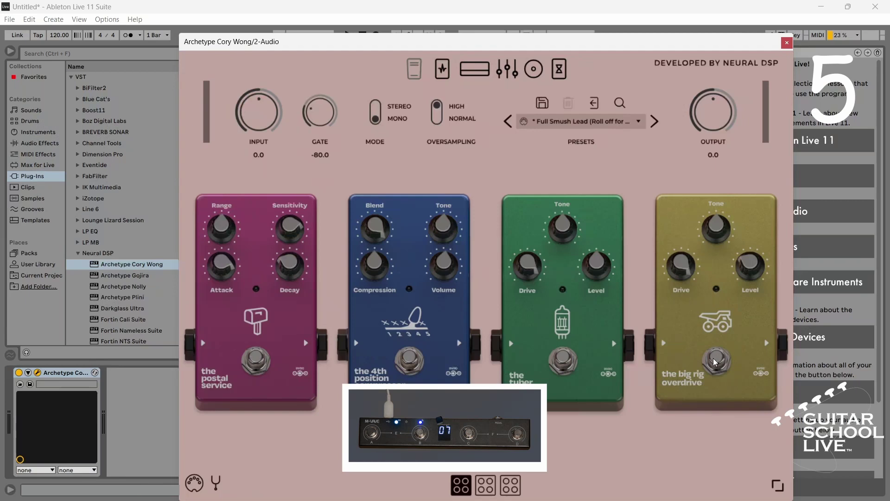
right_click(716, 360)
left_click(730, 436)
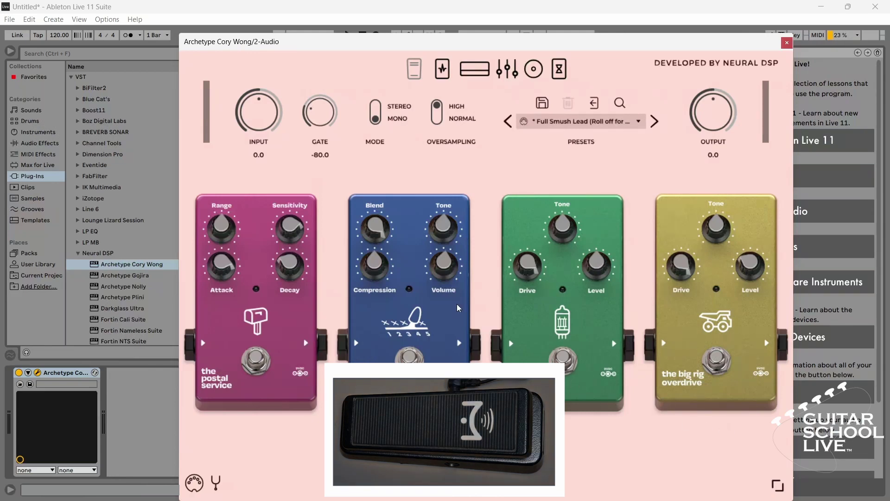
MIDI-learn the INPUT gain knob to the expression pedal, spanning -24.0 to 24.0
right_click(260, 123)
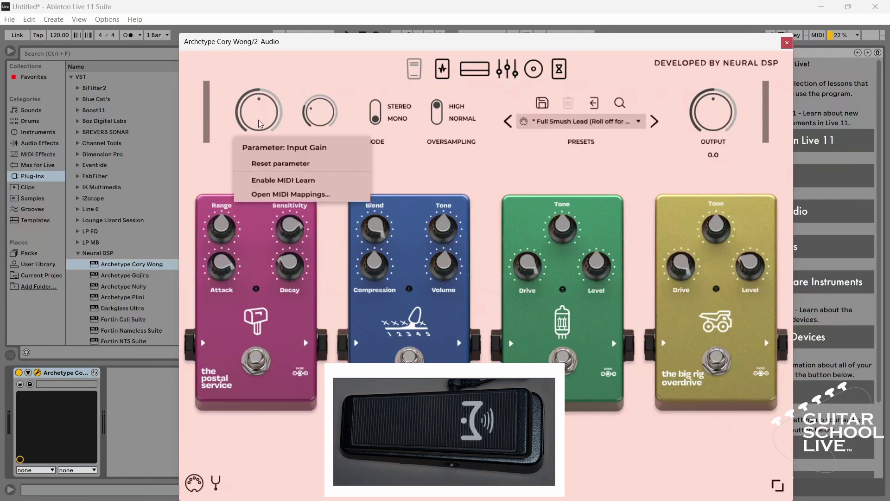
left_click(269, 180)
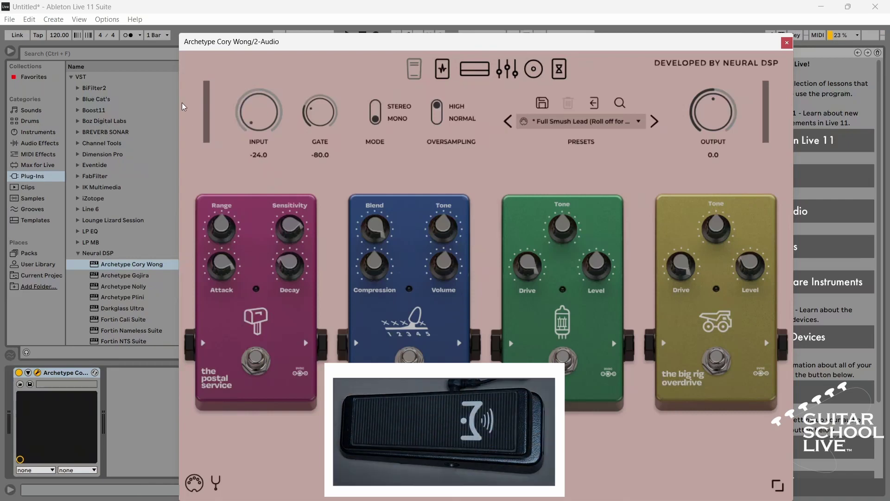
right_click(266, 115)
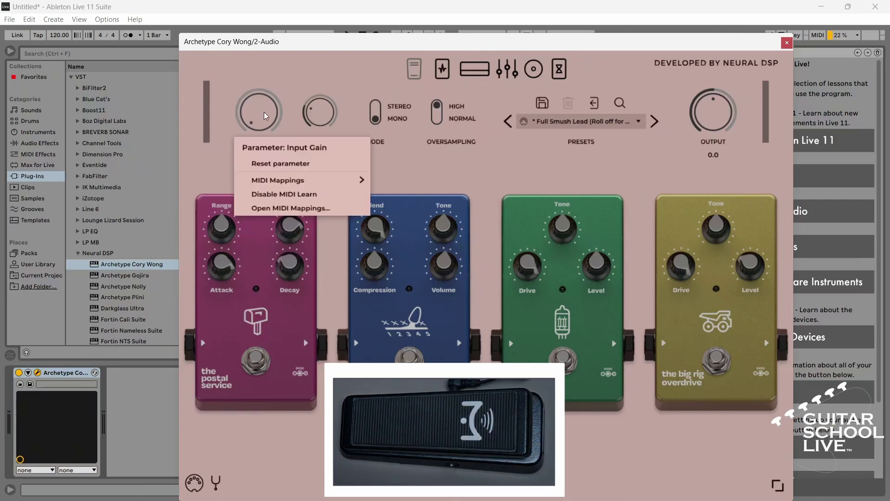
left_click(277, 194)
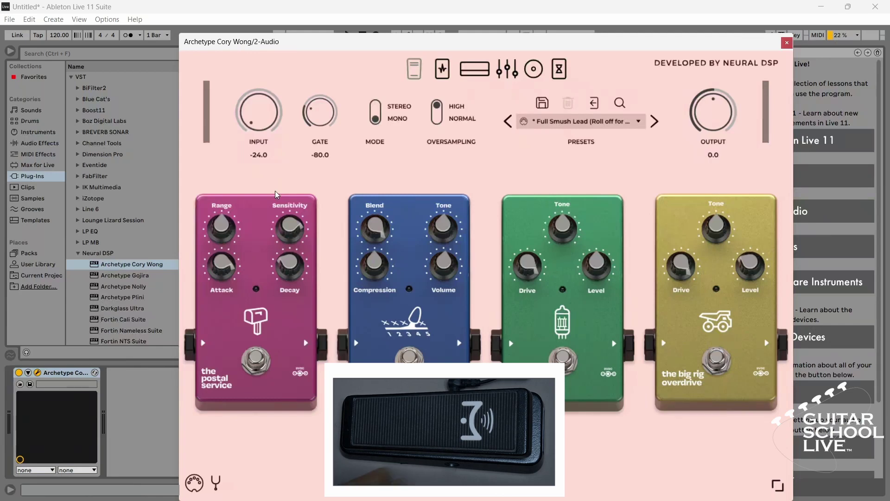